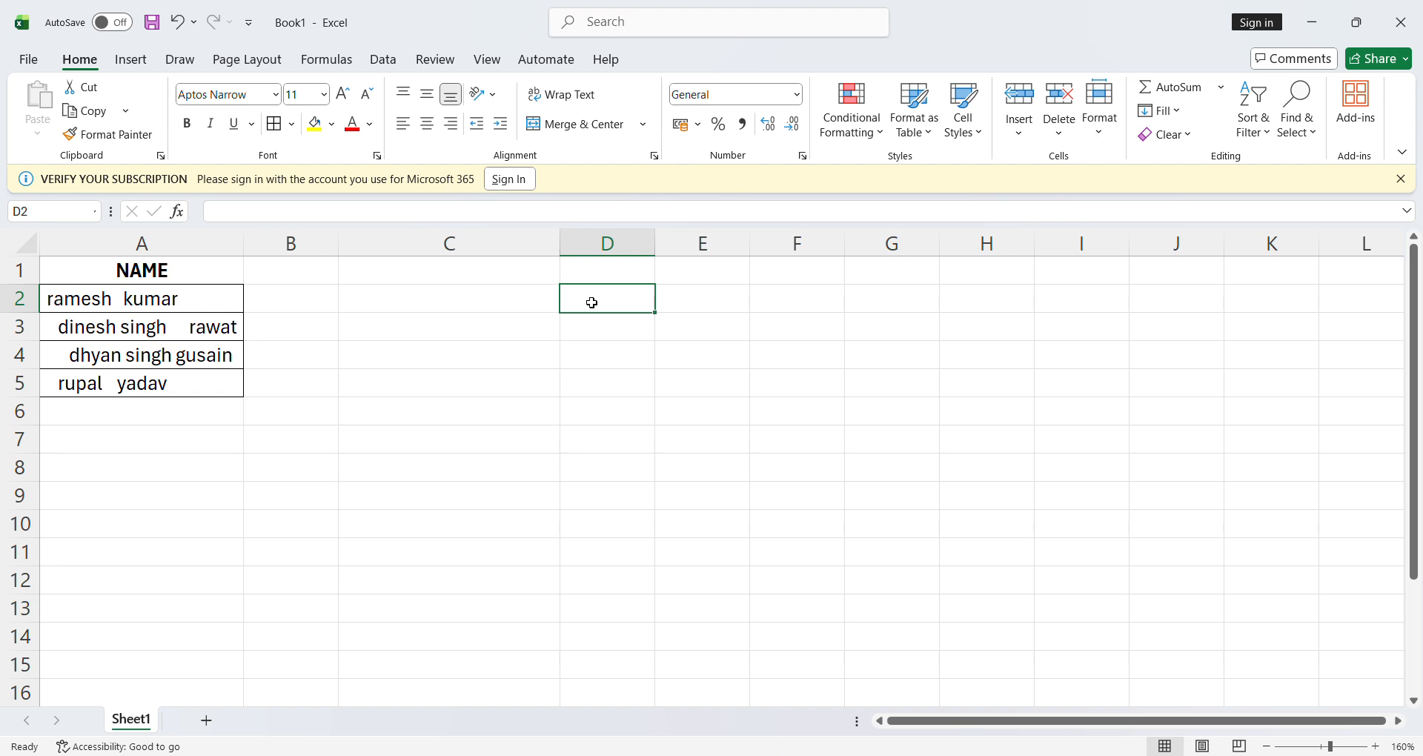
Enter the labels TRIM FUNCTION in D2 and PROPER FUNCTION in D3, and autofit column D to the text
text(TRIM)
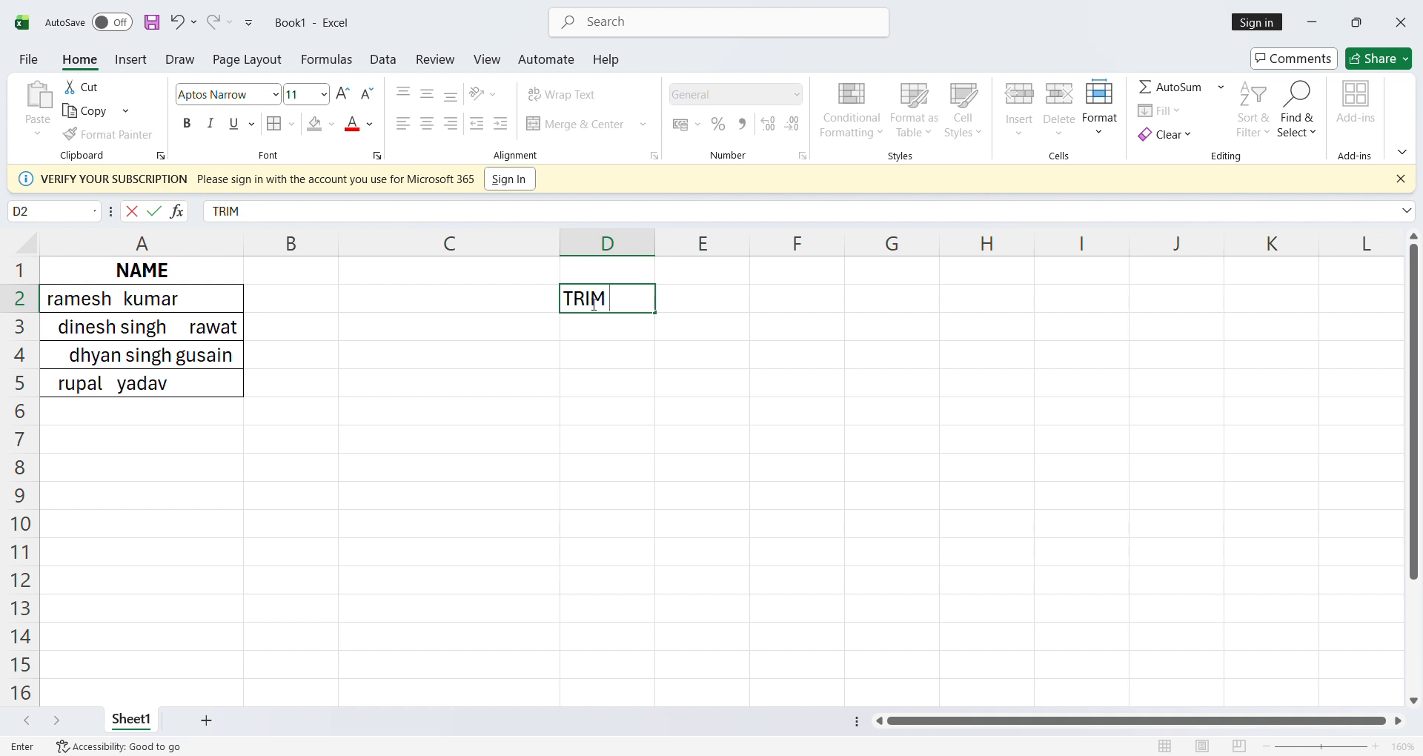
text( FUNCTION)
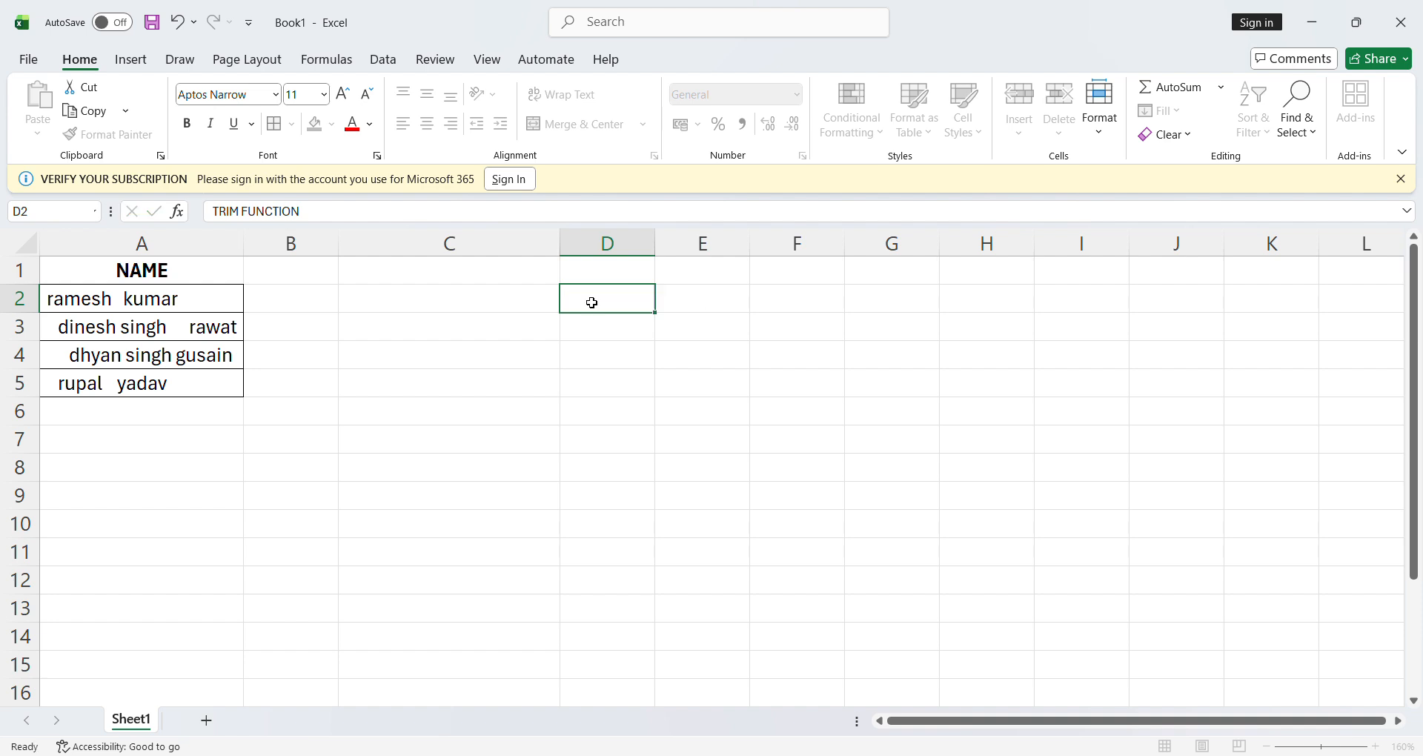
key(Return)
text(PRO)
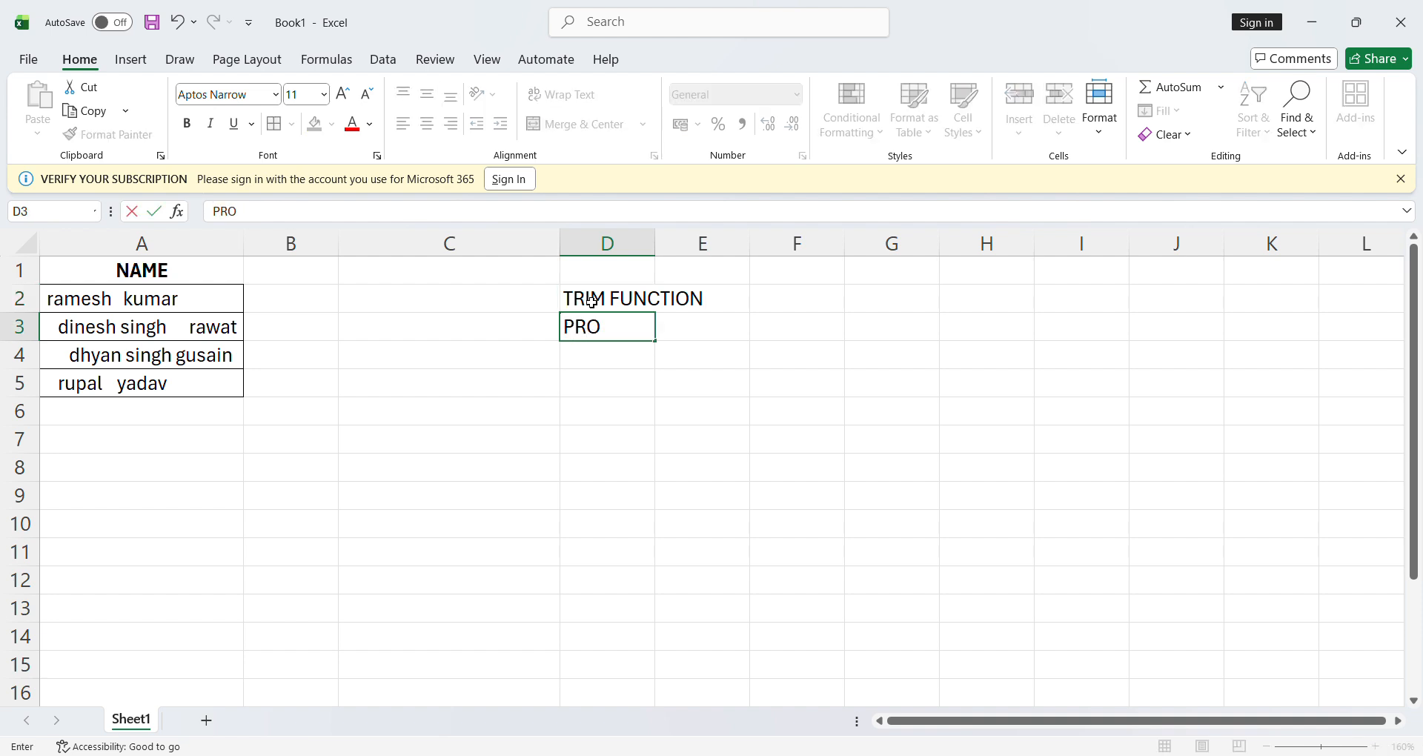
text(PER FUNCTION)
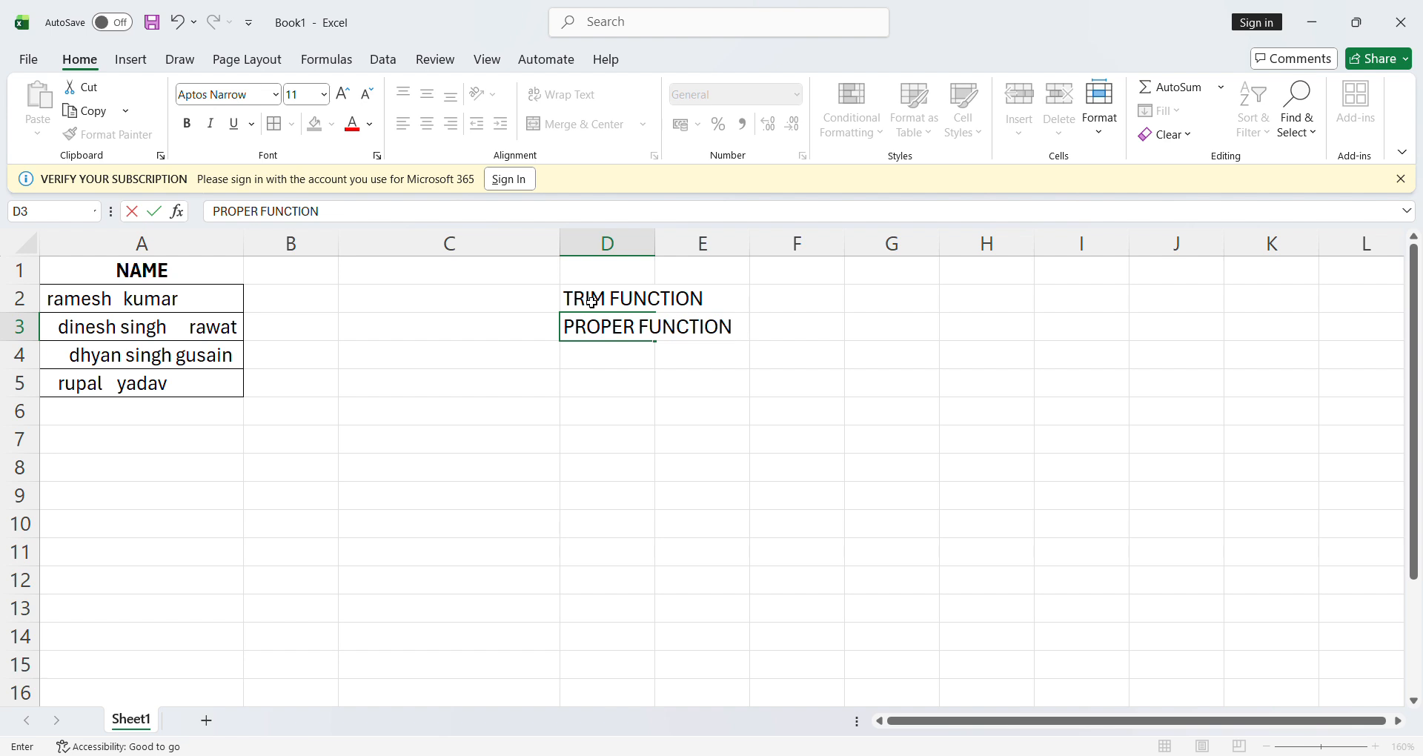
click(698, 366)
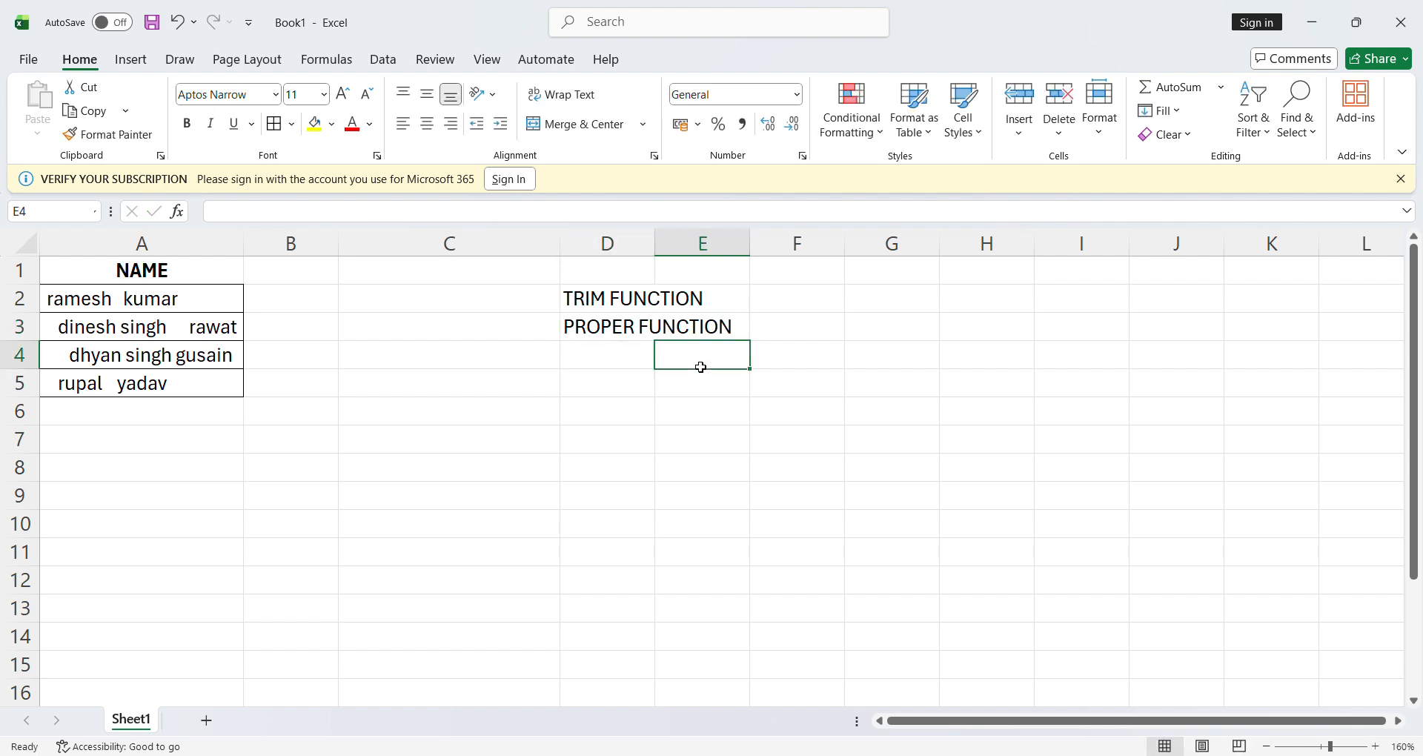
double_click(655, 248)
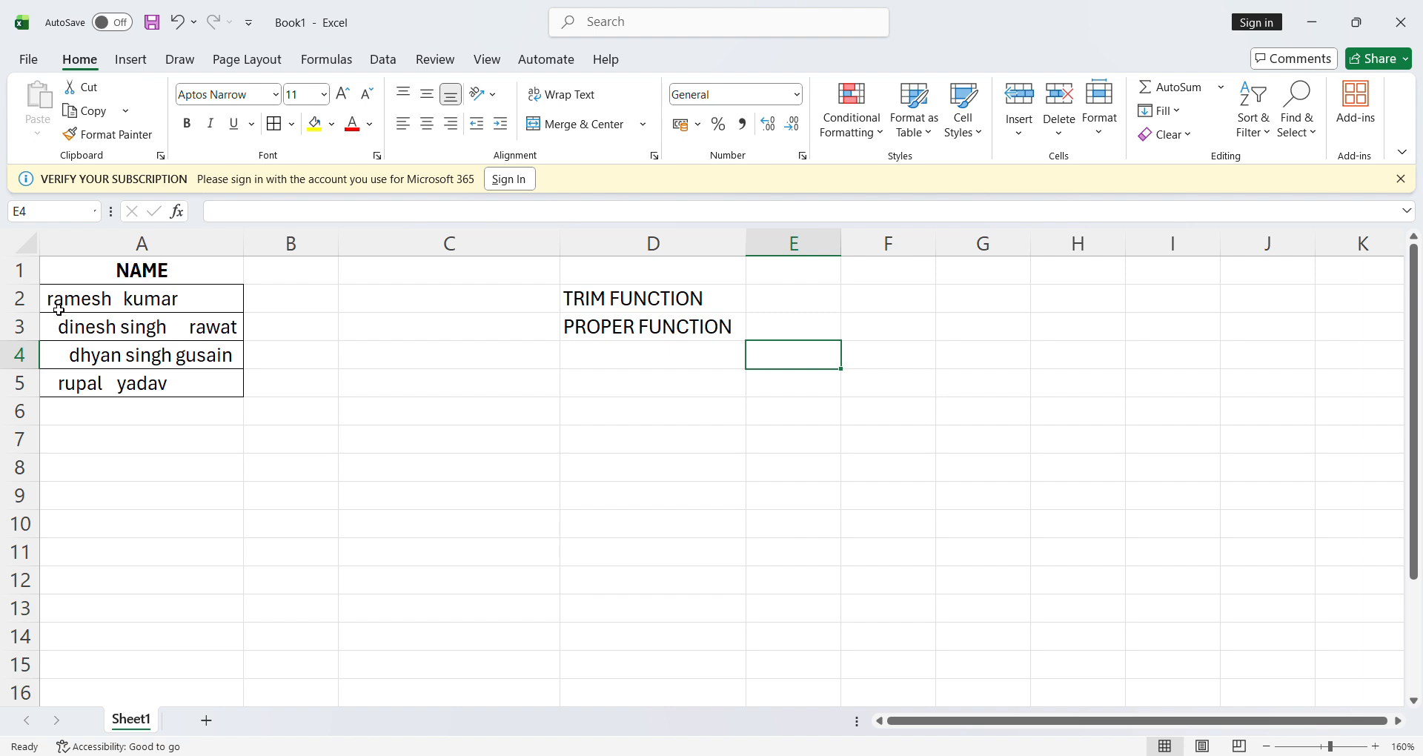
click(121, 304)
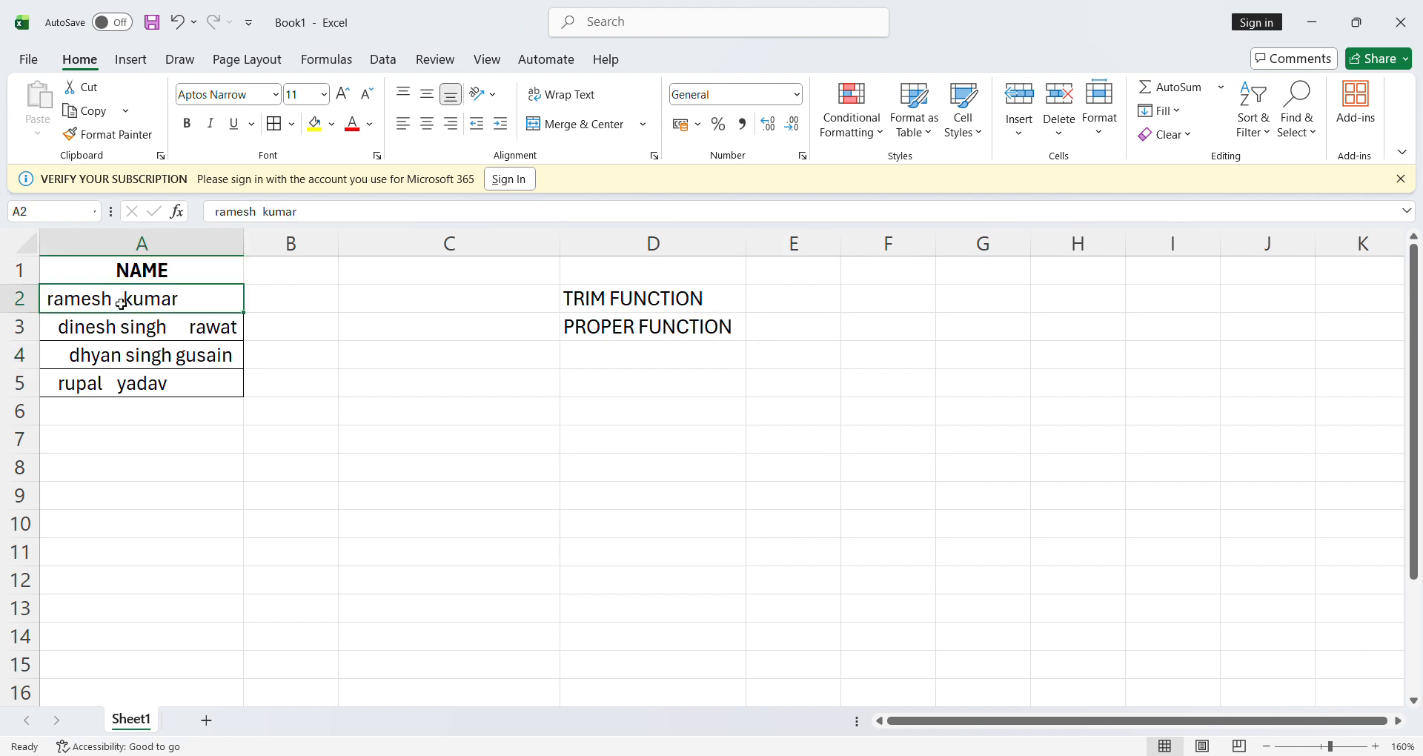
double_click(121, 304)
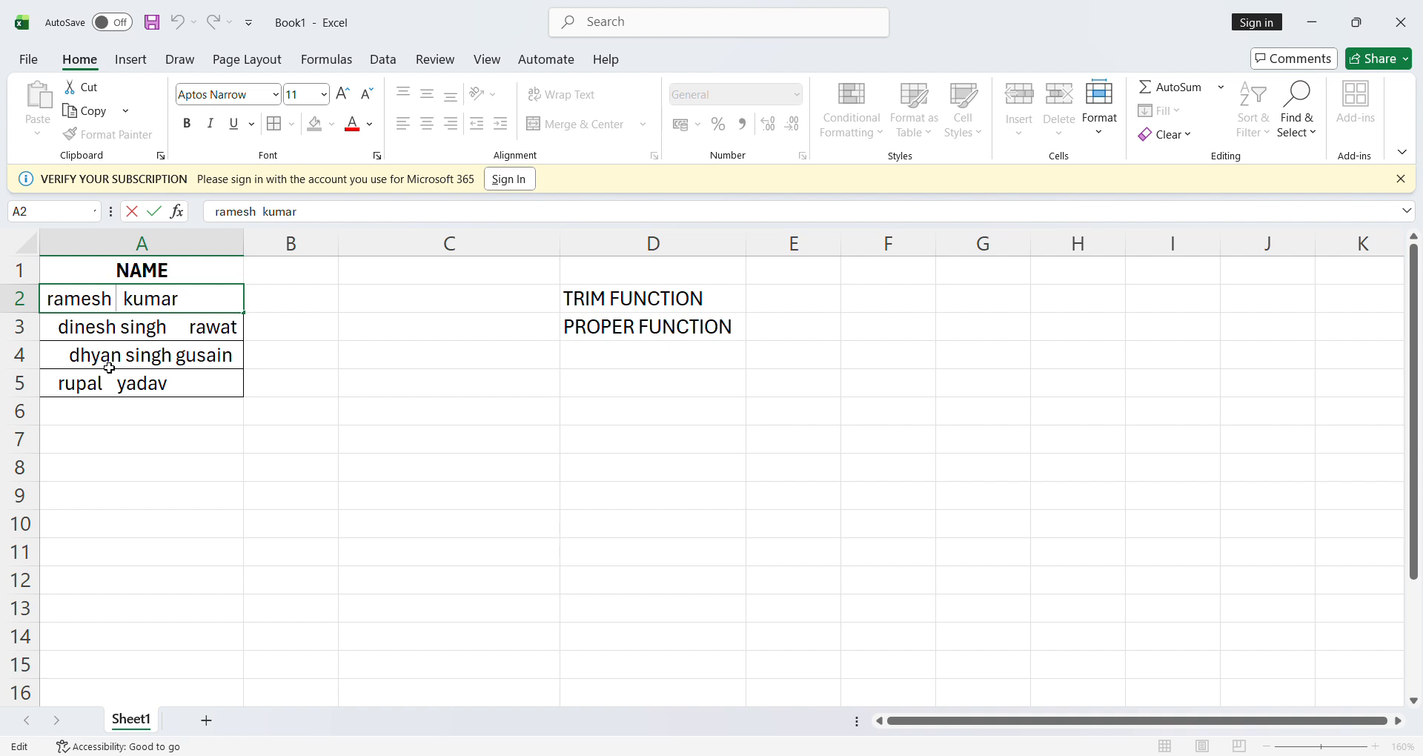
click(285, 443)
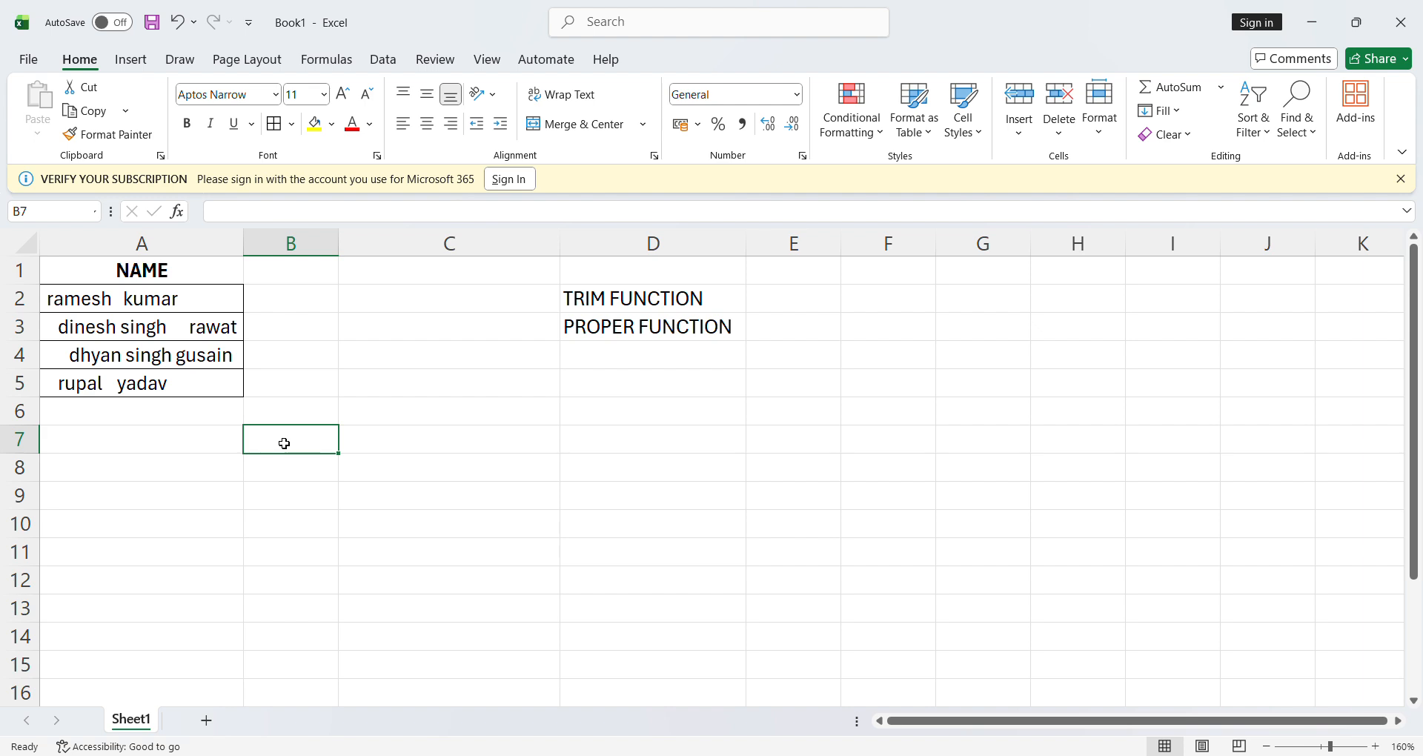
Enter =TRIM(A2) in C2 to remove extra spaces from the first name, and fill the formula down to C5
click(393, 306)
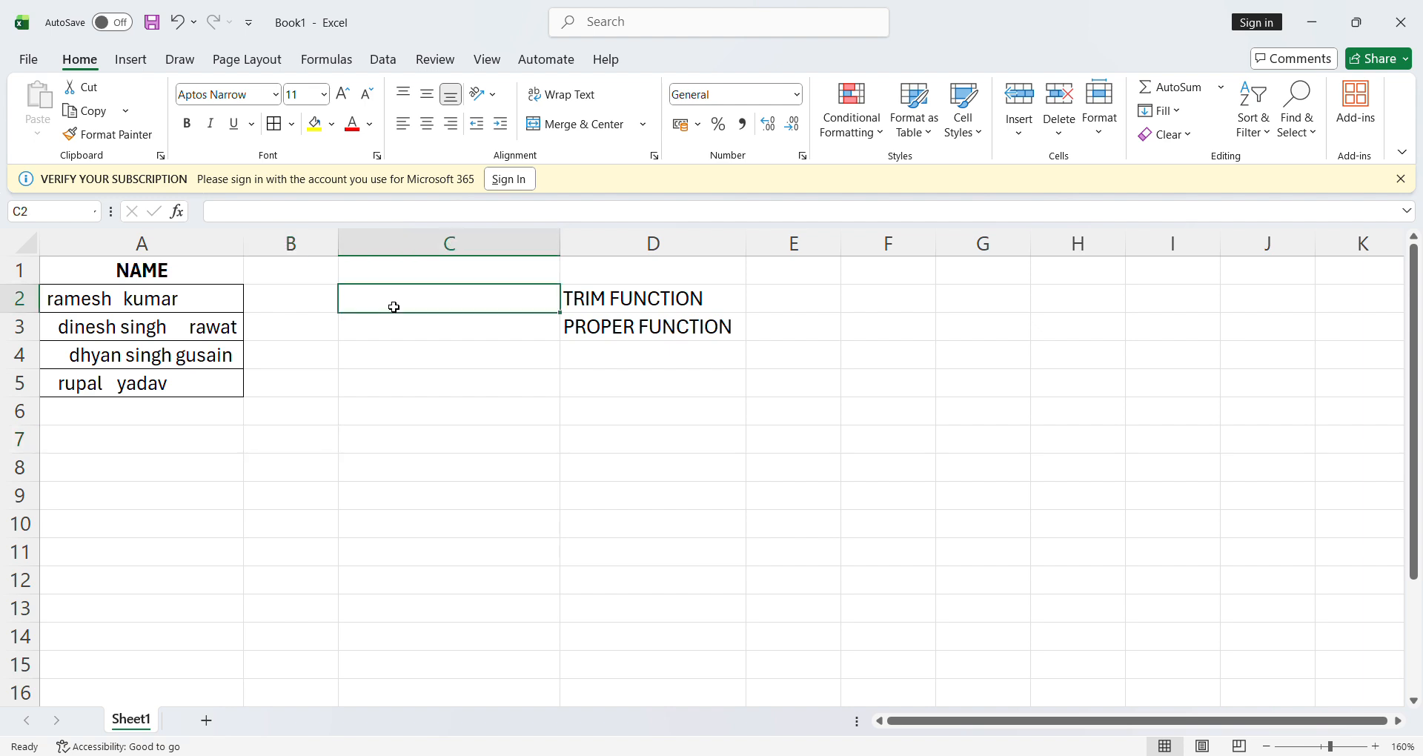
text(=)
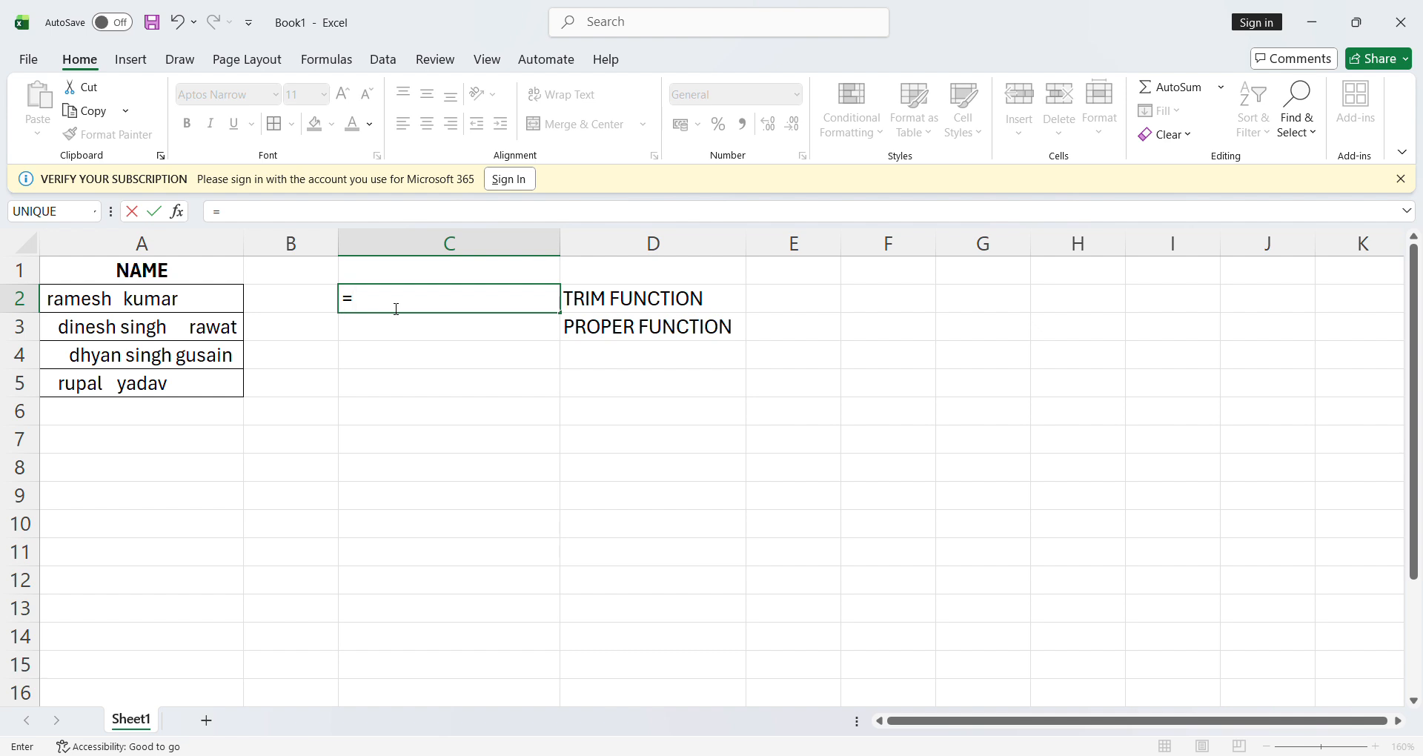
text(TRIM)
text(()
click(158, 303)
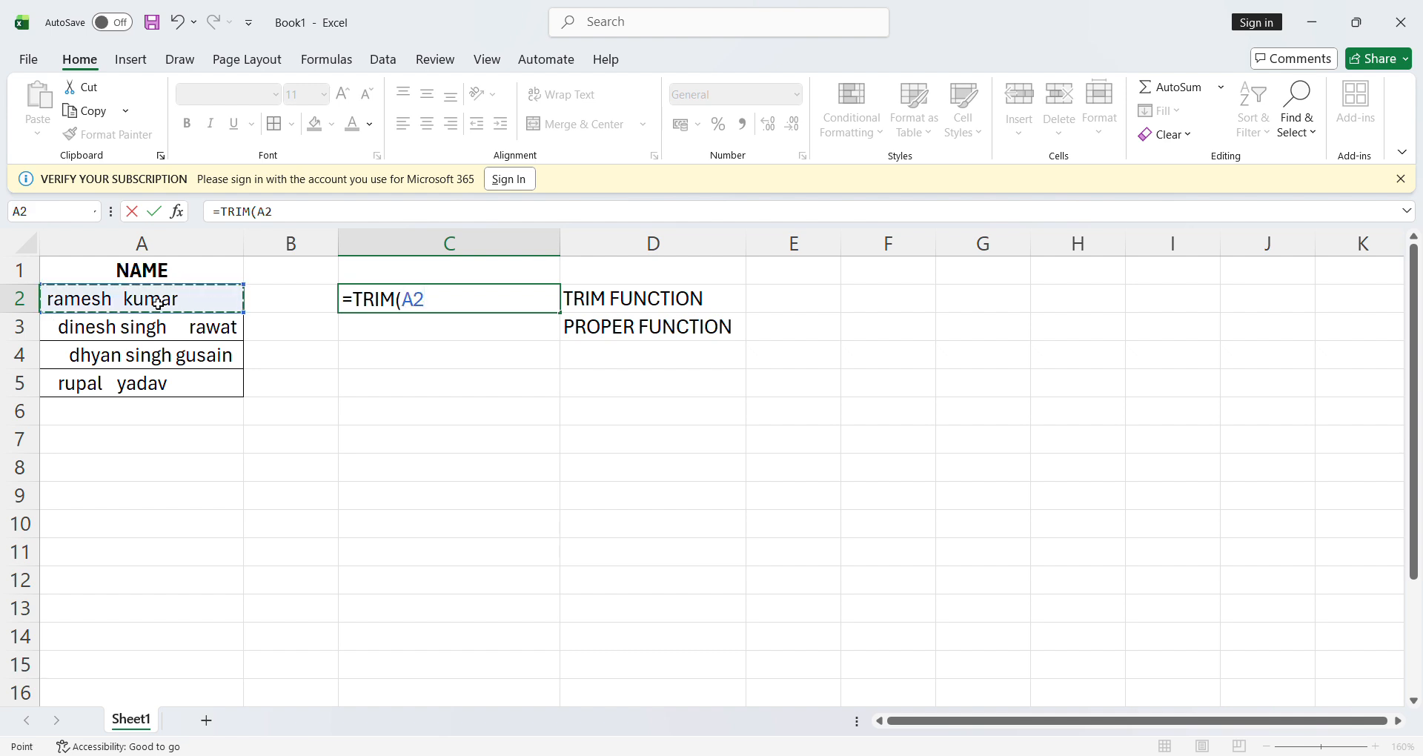
text())
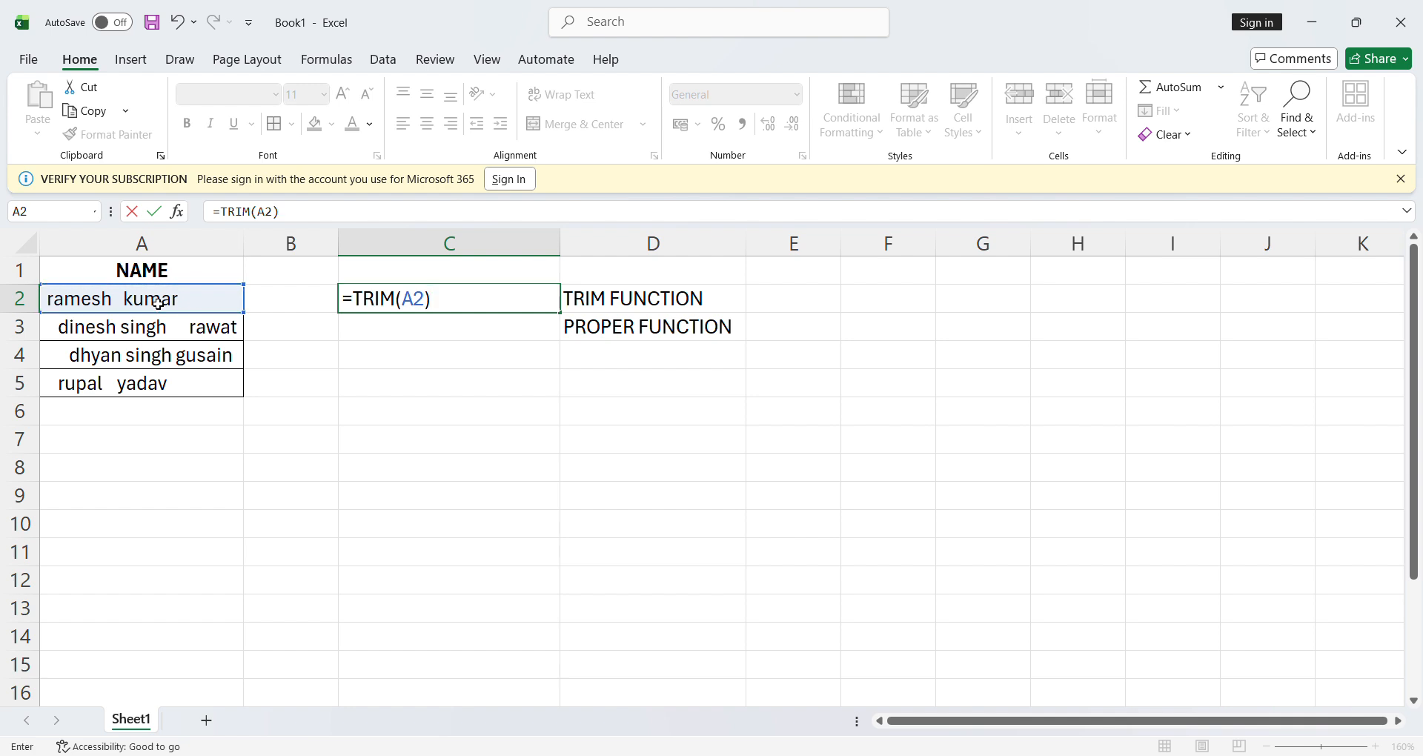
key(Return)
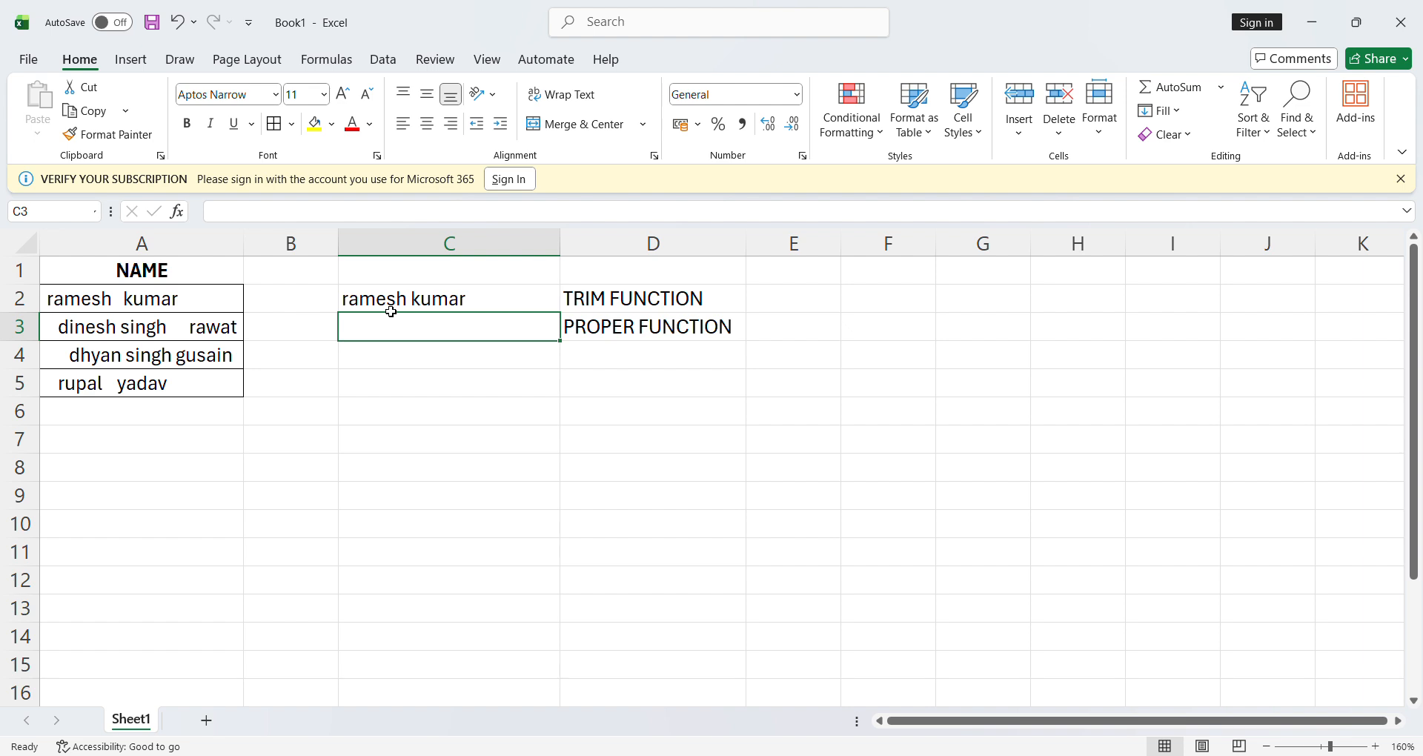
click(426, 303)
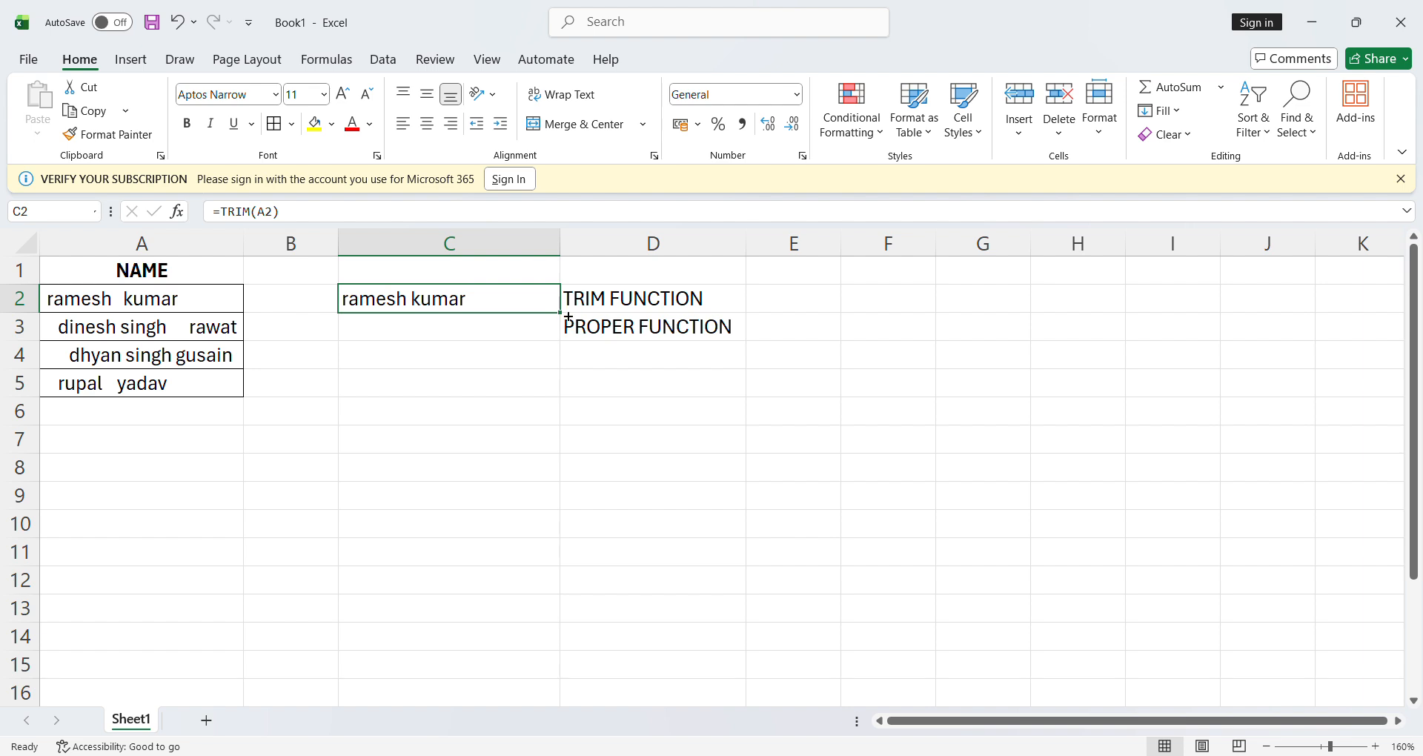
drag(560, 313, 557, 392)
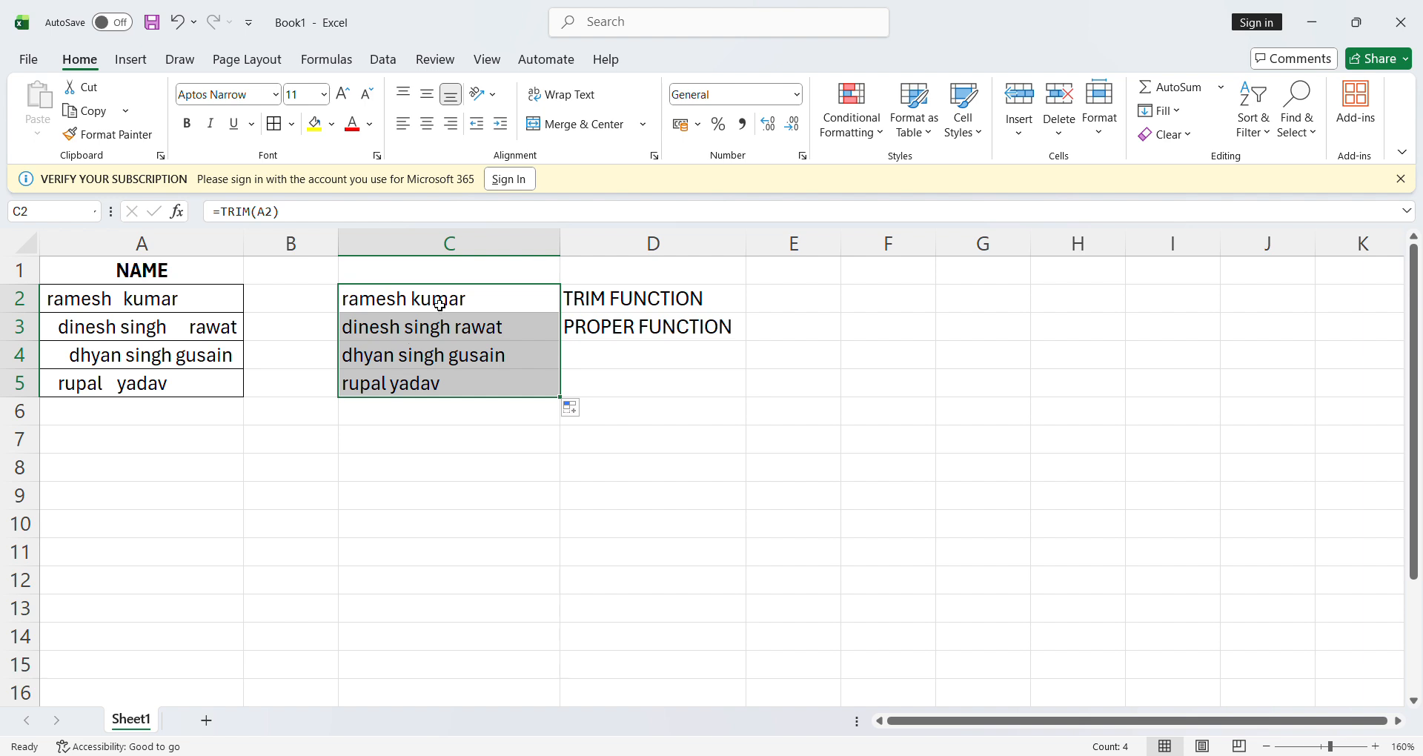
Nest the PROPER function inside the C2 formula so that it reads =TRIM(PROPER(A2))
click(203, 309)
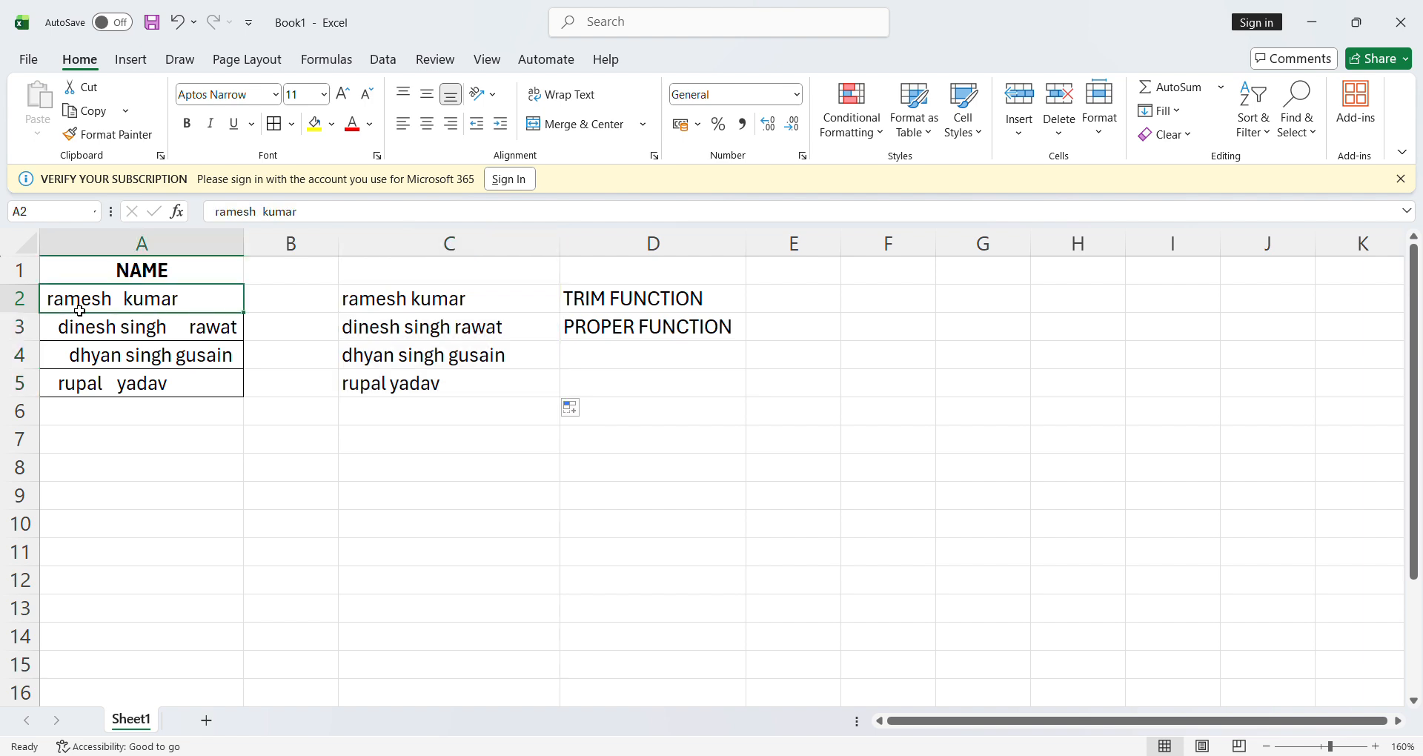
click(396, 307)
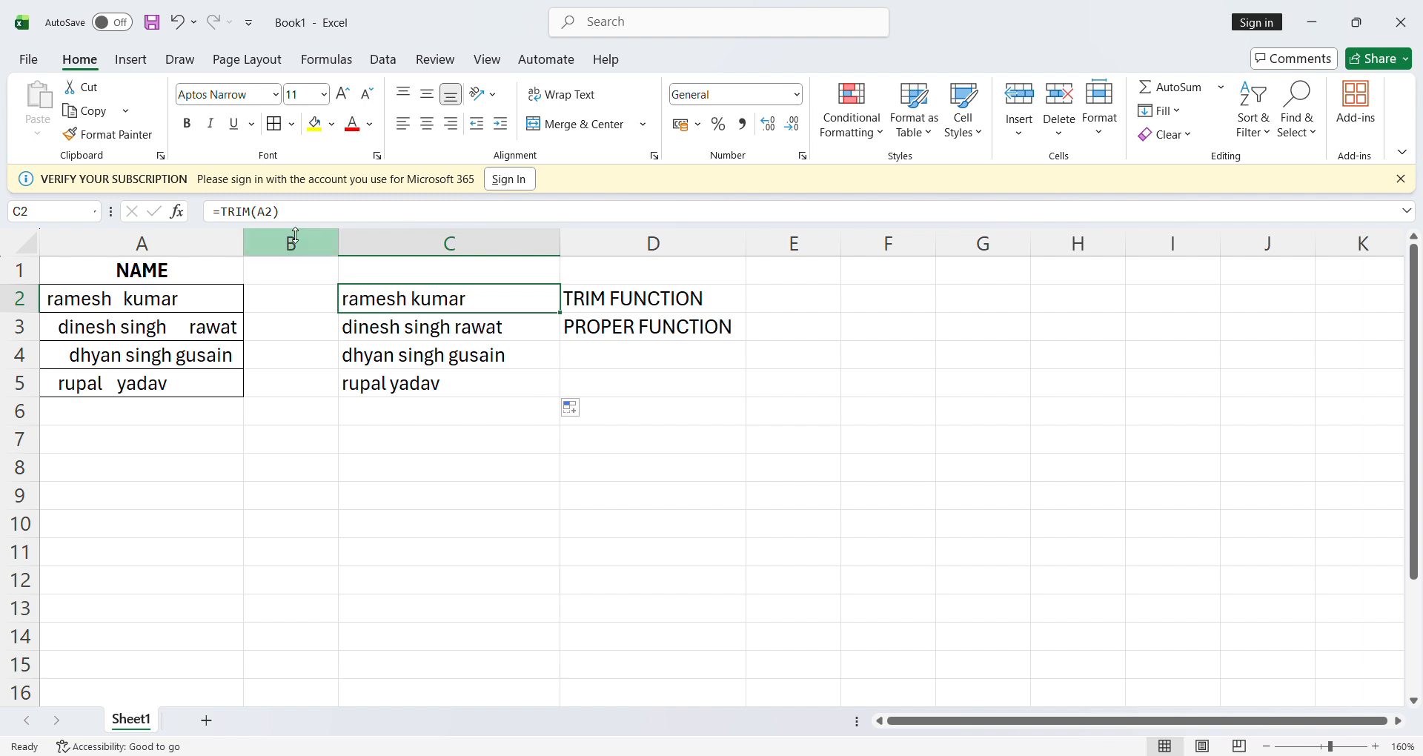
click(263, 212)
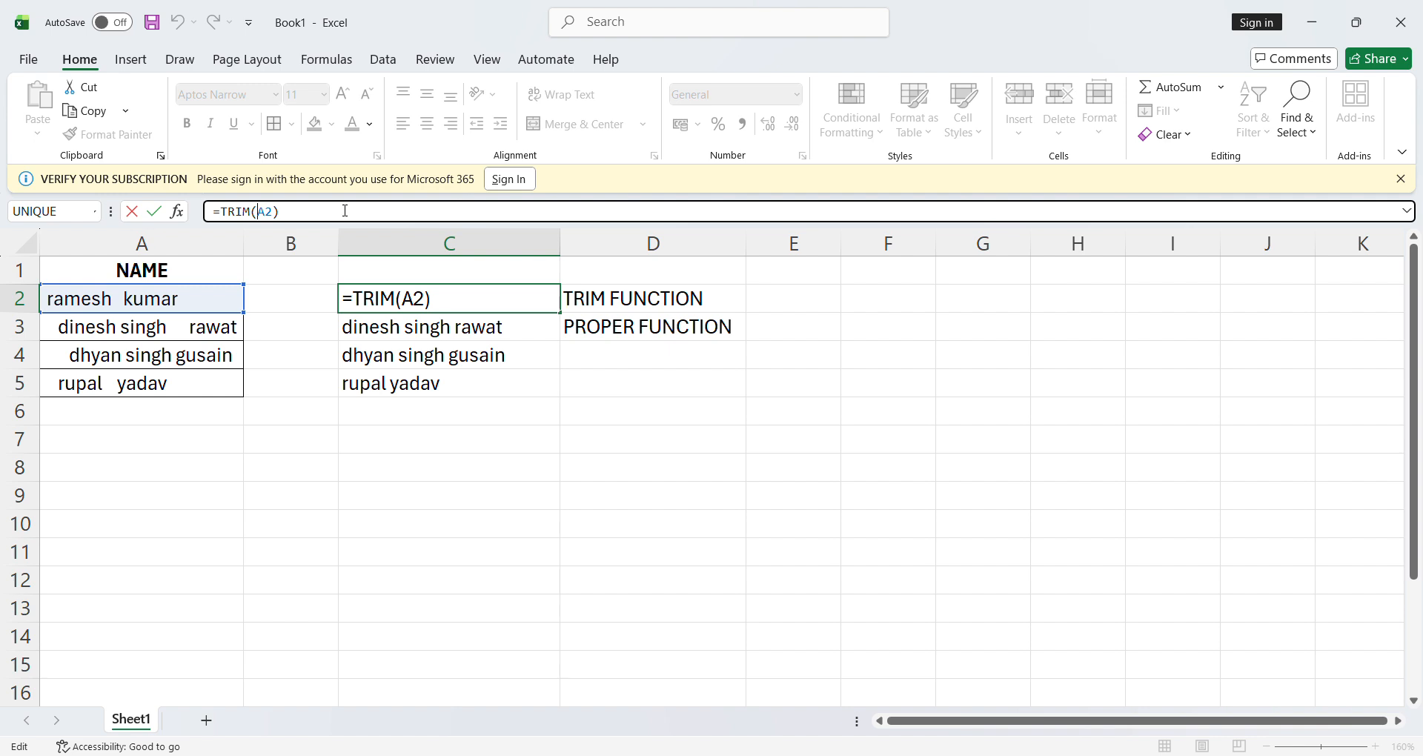
text(P)
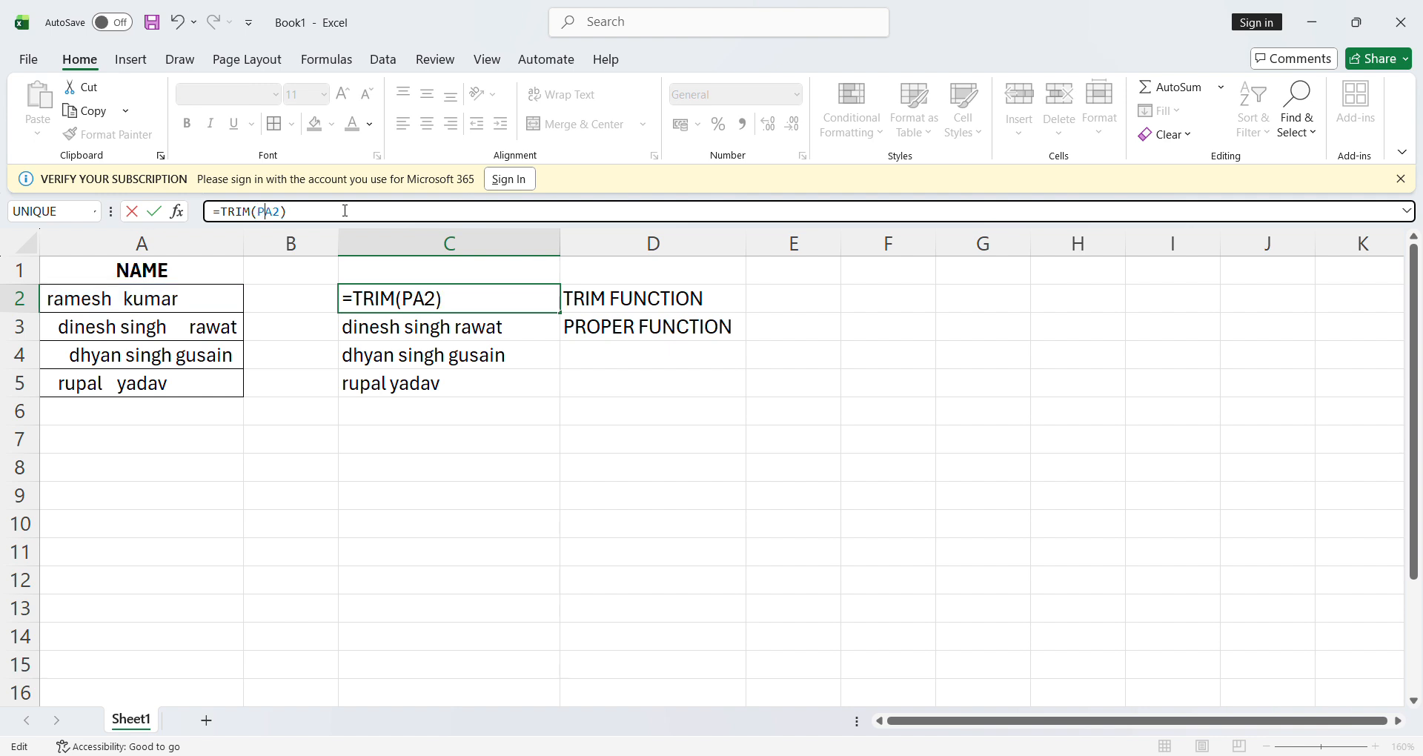
text(ROP)
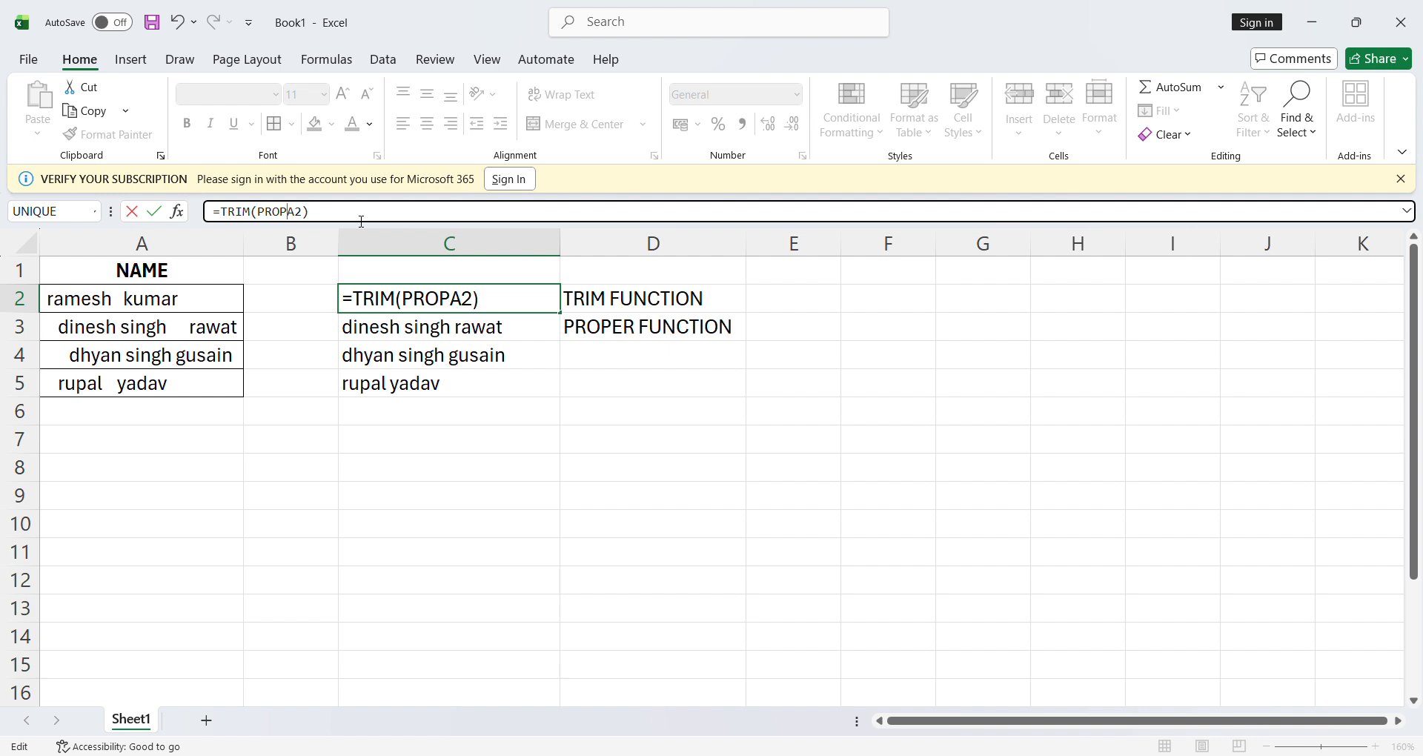
text(ER()
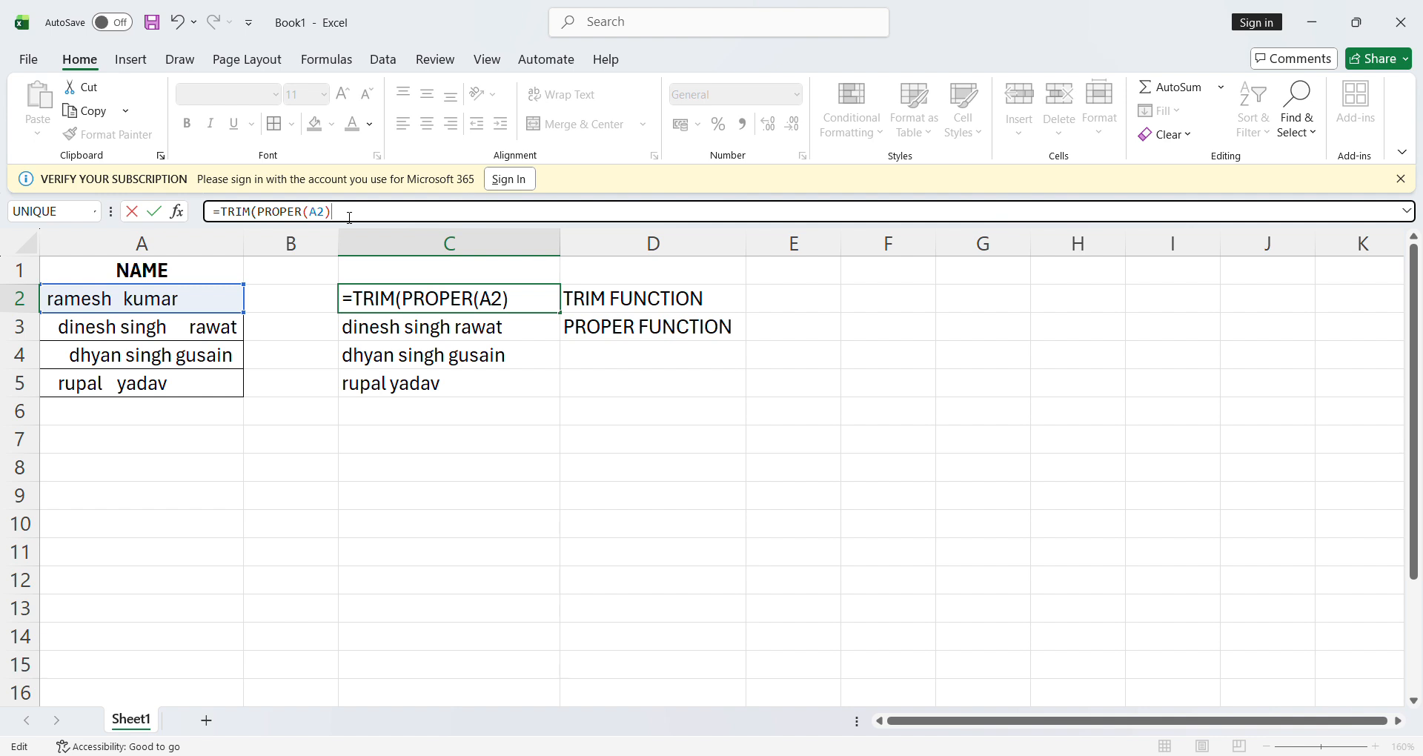
text())
key(Return)
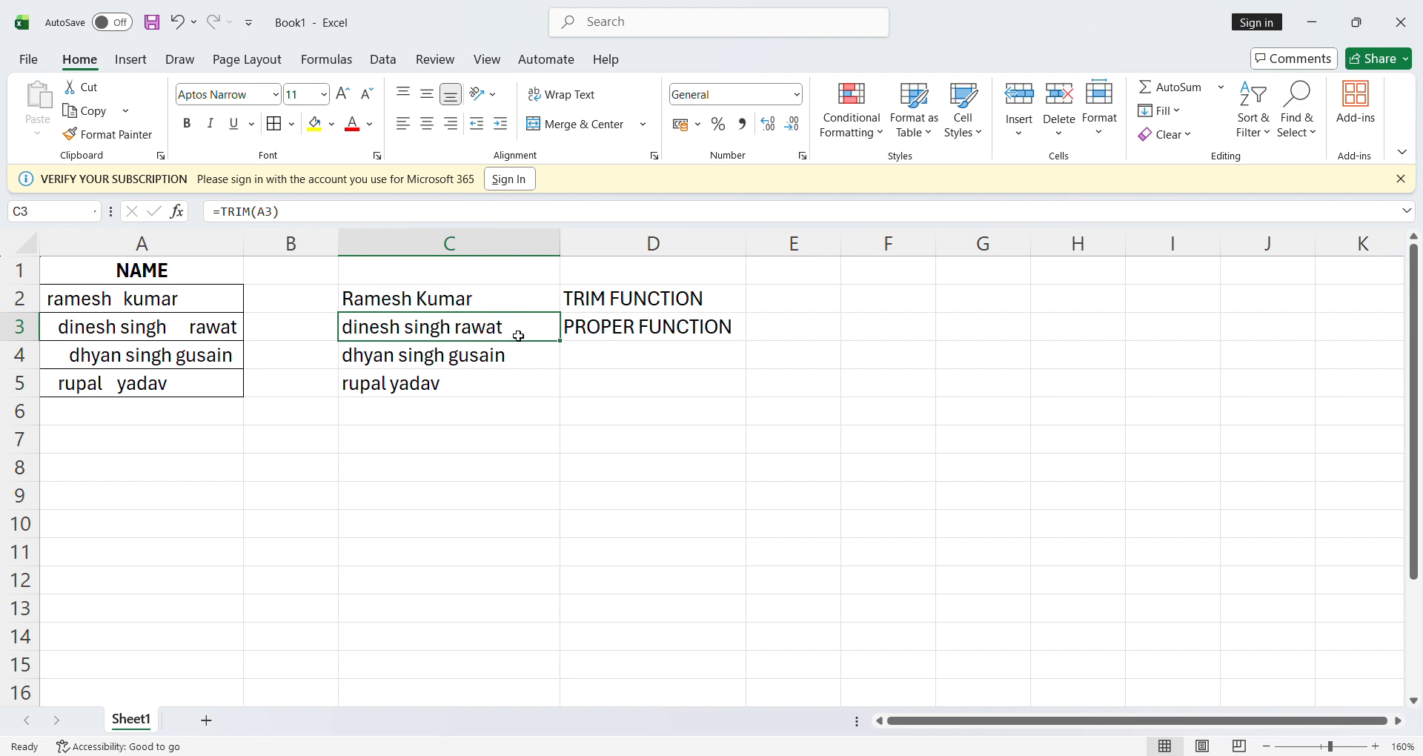
Fill the combined TRIM and PROPER formula from C2 down to C5
key(Down)
key(Down)
key(Up)
key(Up)
click(527, 304)
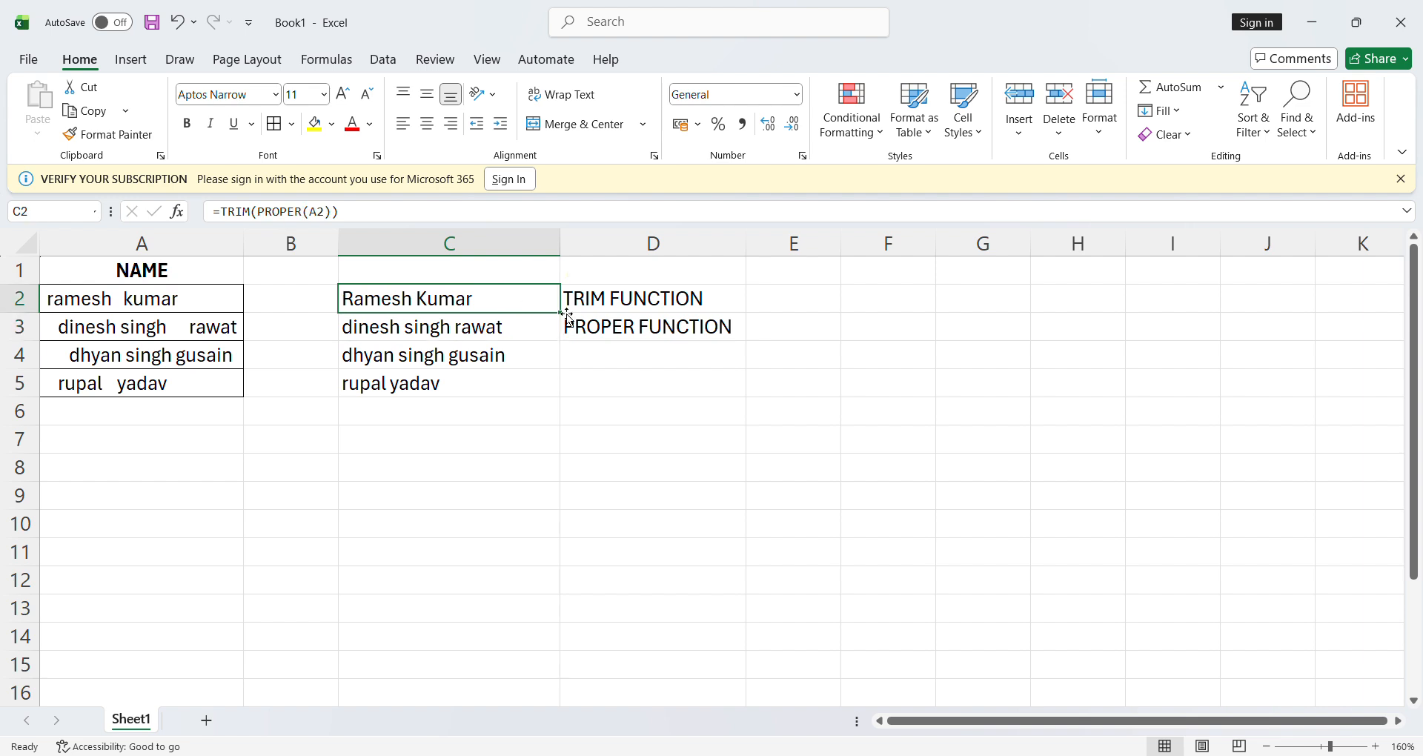
drag(563, 316, 565, 401)
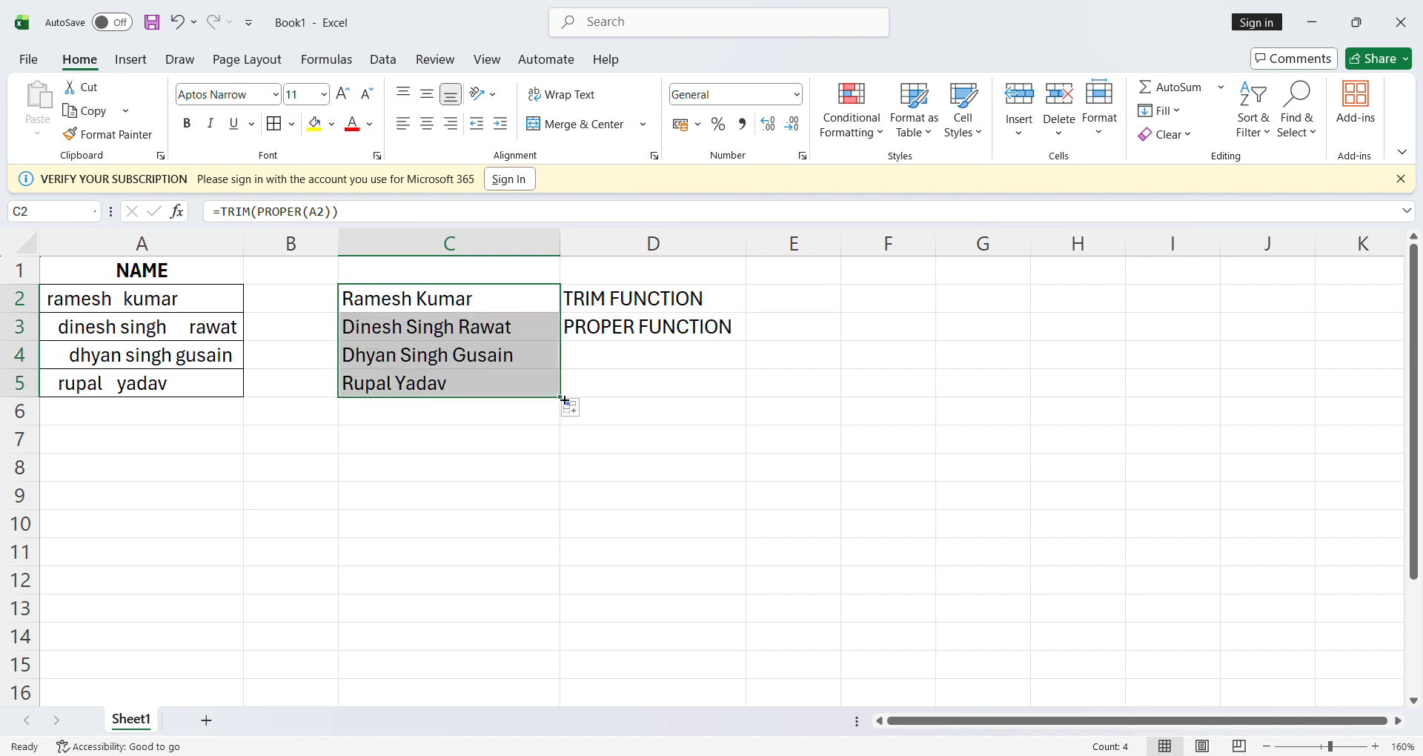